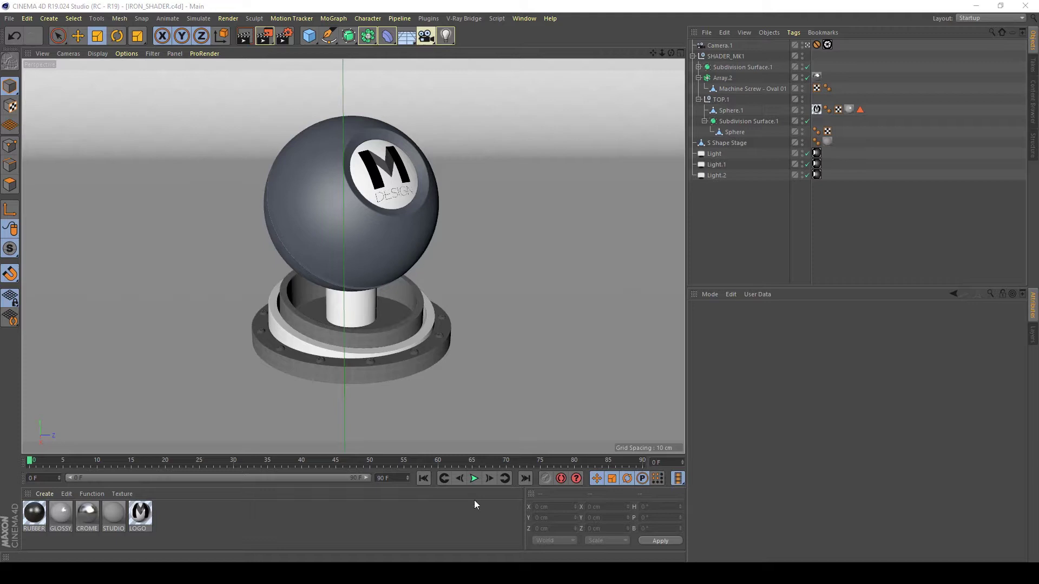
Create a V-Ray Advanced Material, name it IRON, and open it in the Material Editor.
click(45, 493)
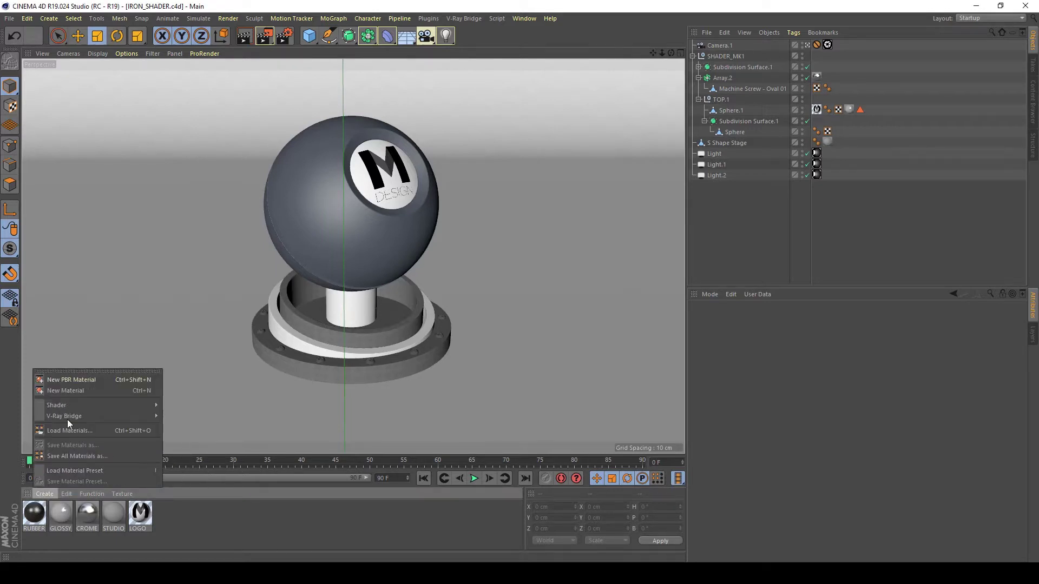
mouse_move(57, 405)
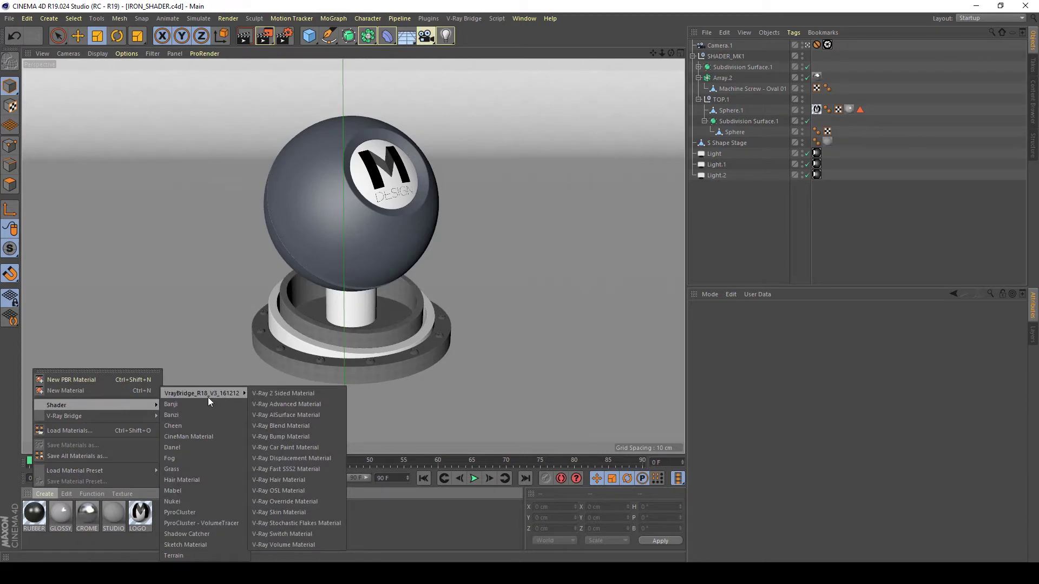
click(281, 405)
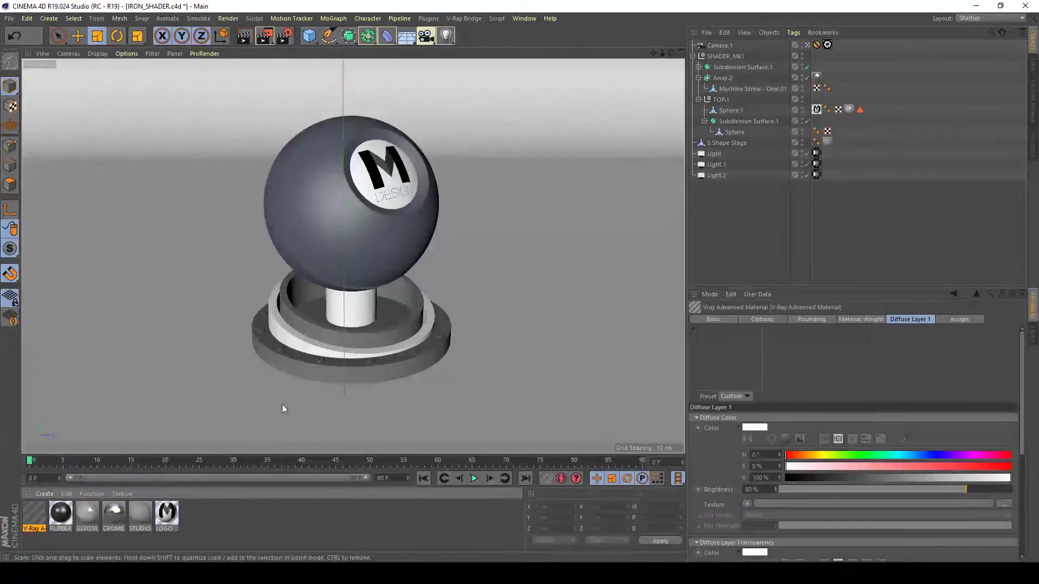
double_click(45, 516)
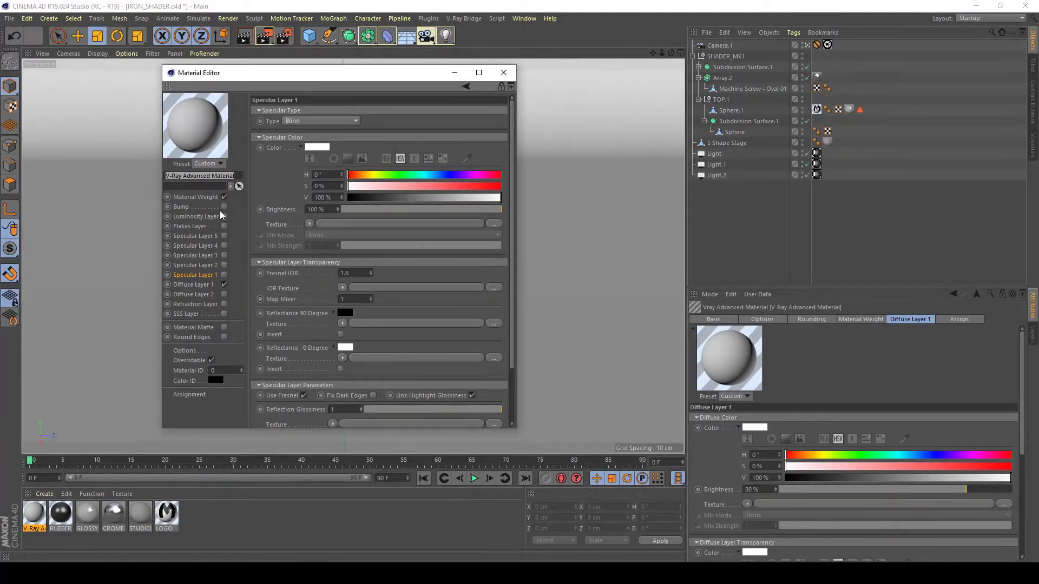
text(IRON)
key(Return)
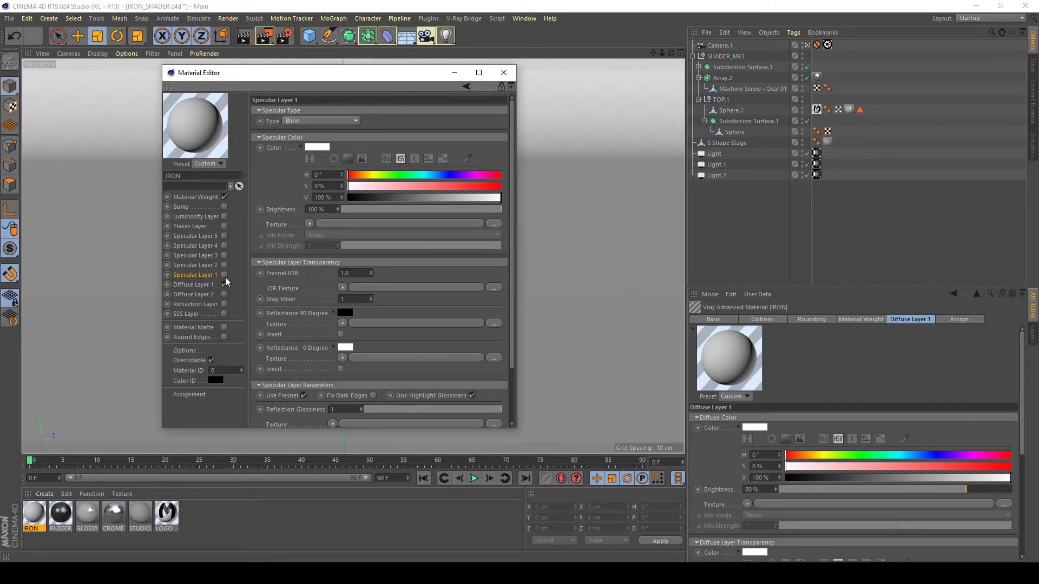
Set IRON's Diffuse Layer 1 colour brightness to 10 %.
click(196, 284)
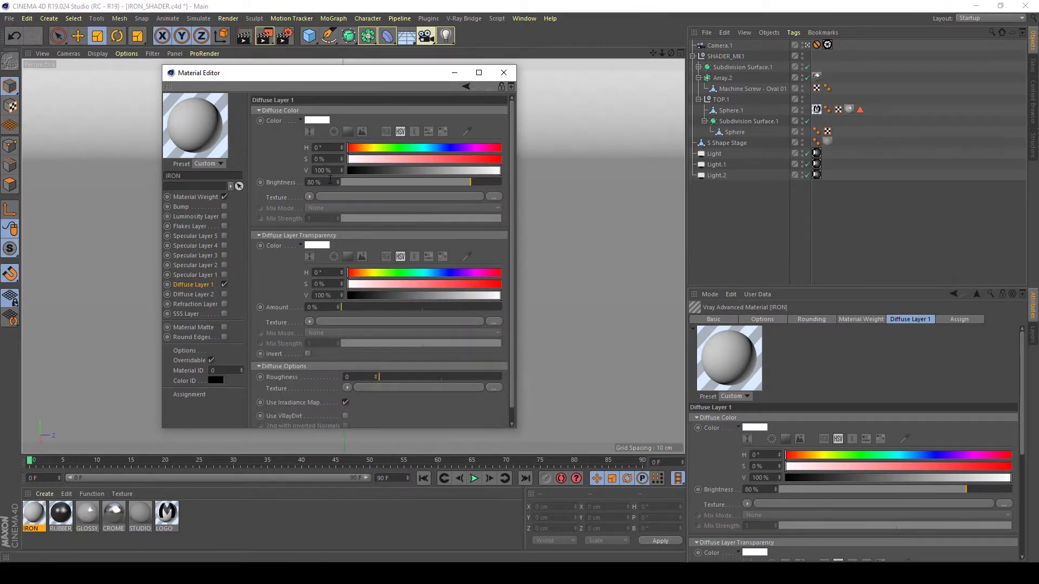
double_click(330, 180)
text(10)
key(Return)
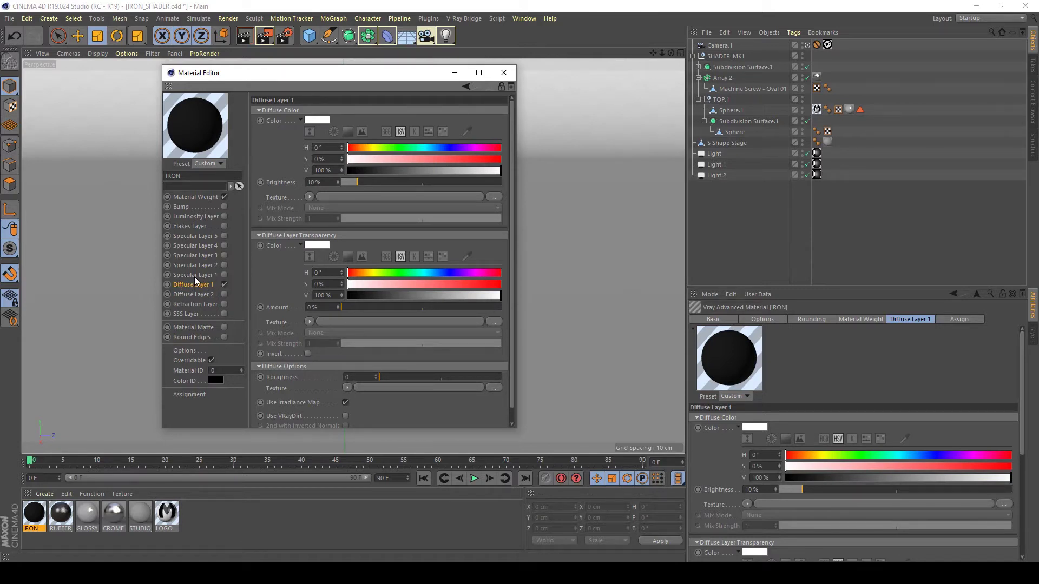
Enable Specular Layer 1 with 95 % brightness and Fresnel IOR 5.
click(225, 276)
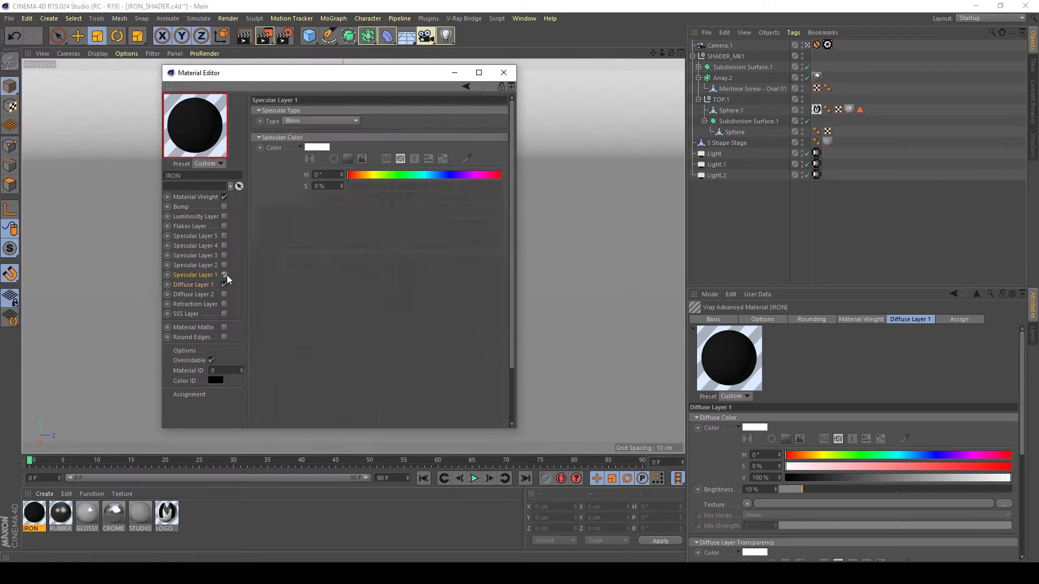
click(323, 210)
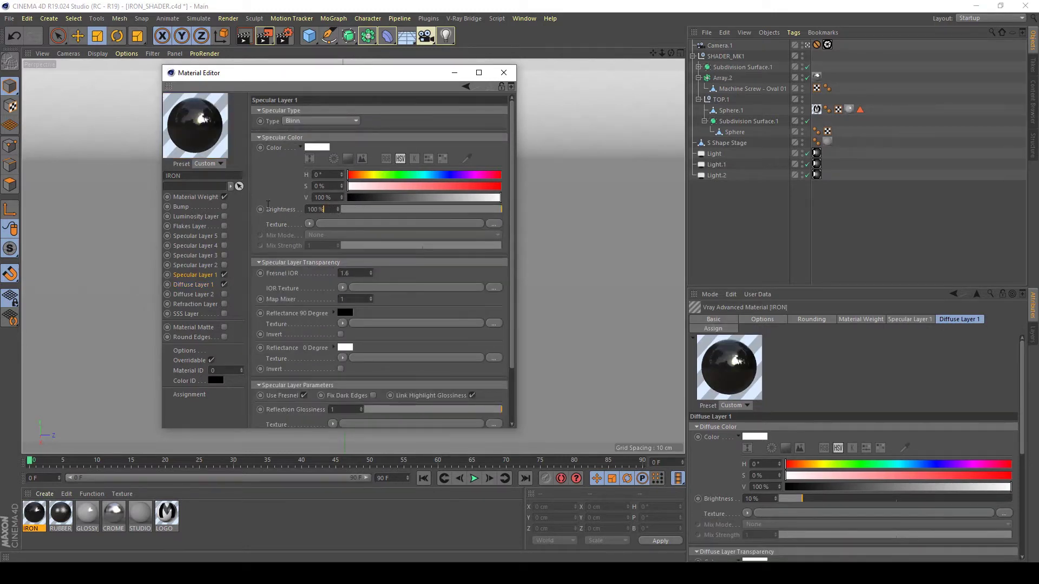
text(95)
key(Return)
click(361, 272)
text(5)
key(Return)
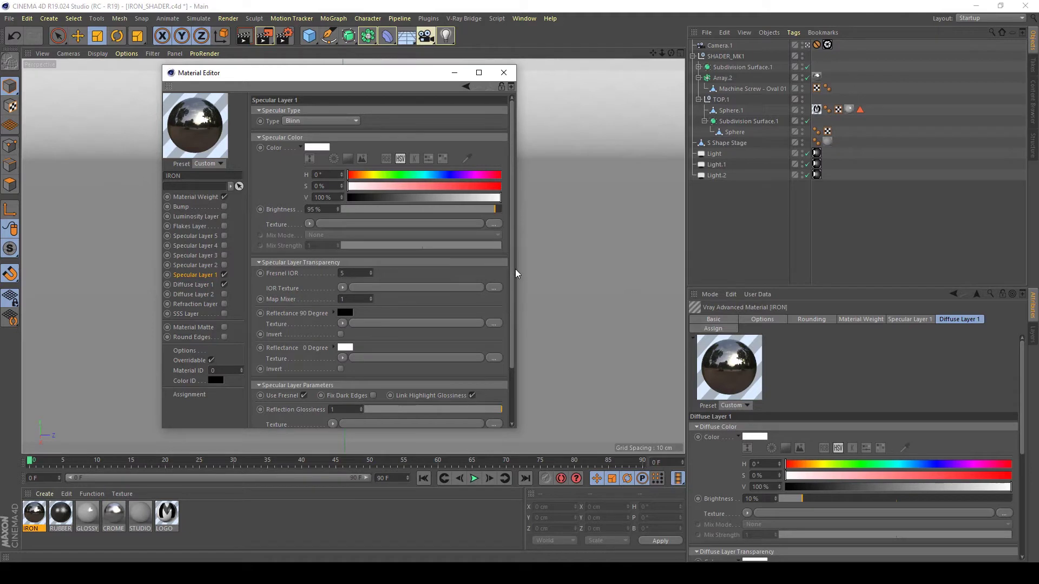
drag(513, 270, 466, 354)
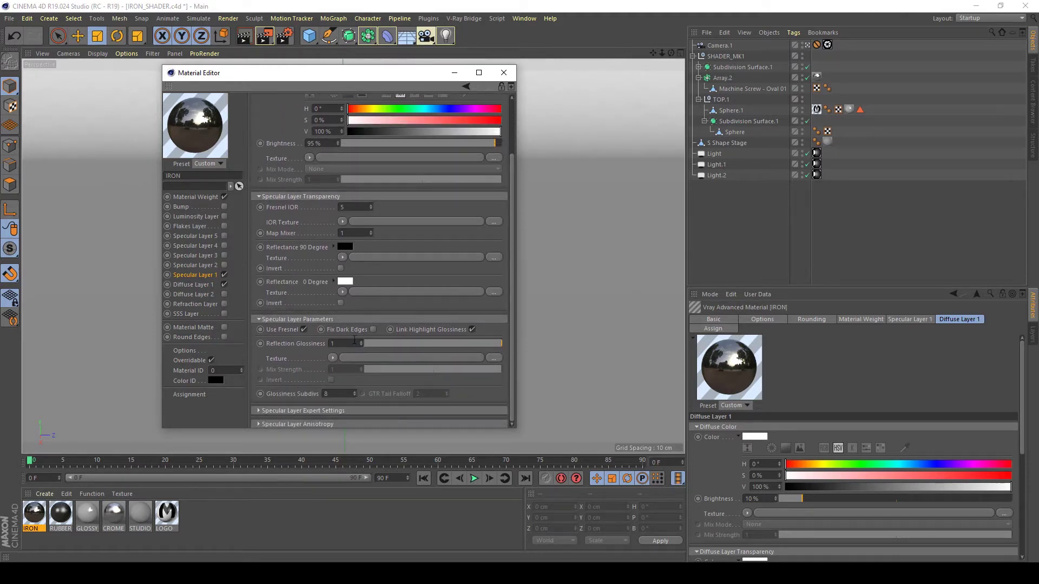
Set the specular layer's Reflection Glossiness to 0.75.
key(Return)
text(.75)
key(Return)
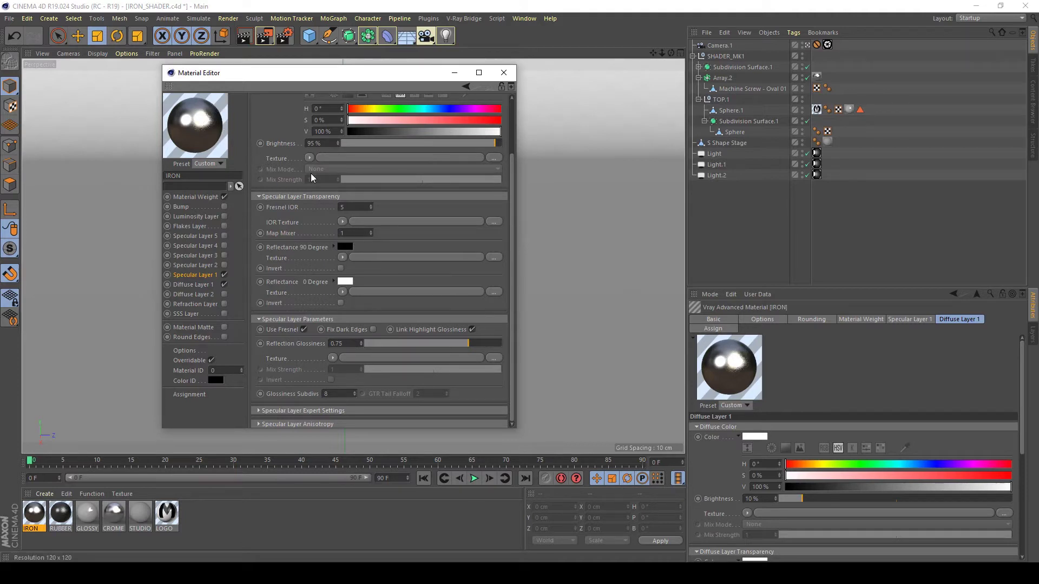
Close the Material Editor and assign IRON to the shader ball's sphere in the viewport.
click(501, 72)
drag(31, 518, 325, 205)
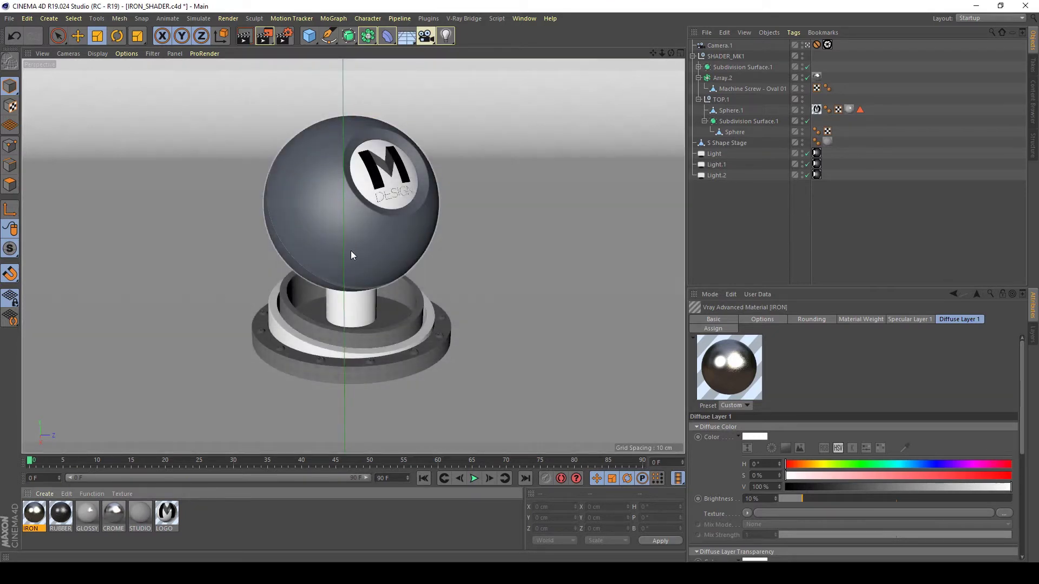
drag(351, 255, 351, 256)
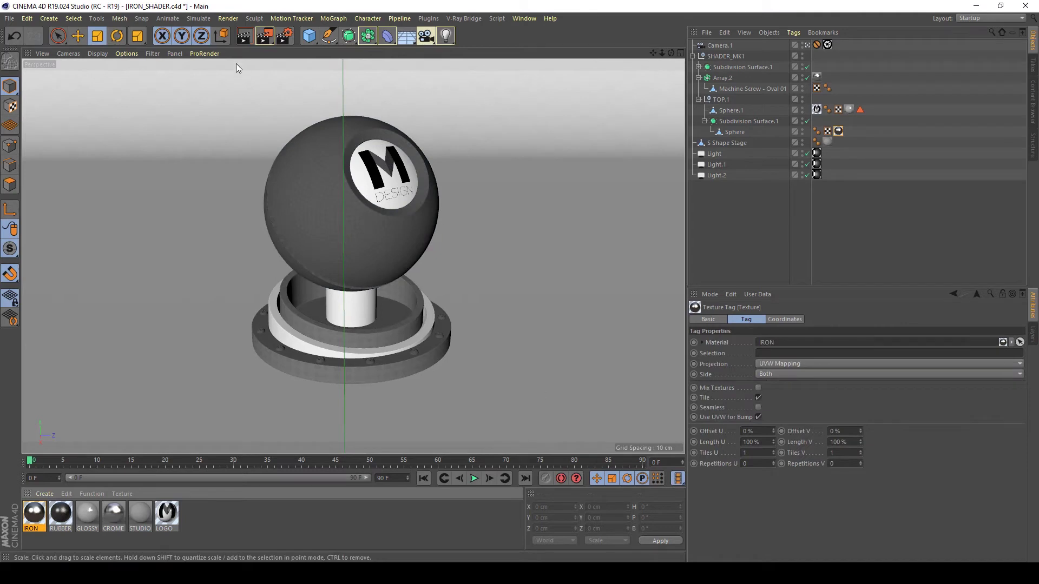
Render the shader ball to the Picture Viewer and select the top history entry.
click(264, 38)
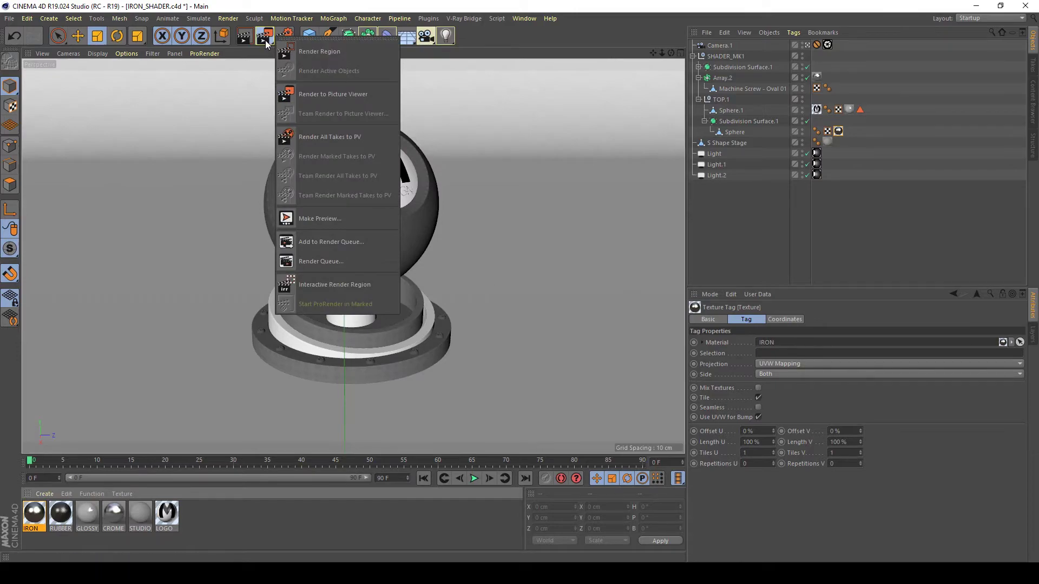
click(312, 95)
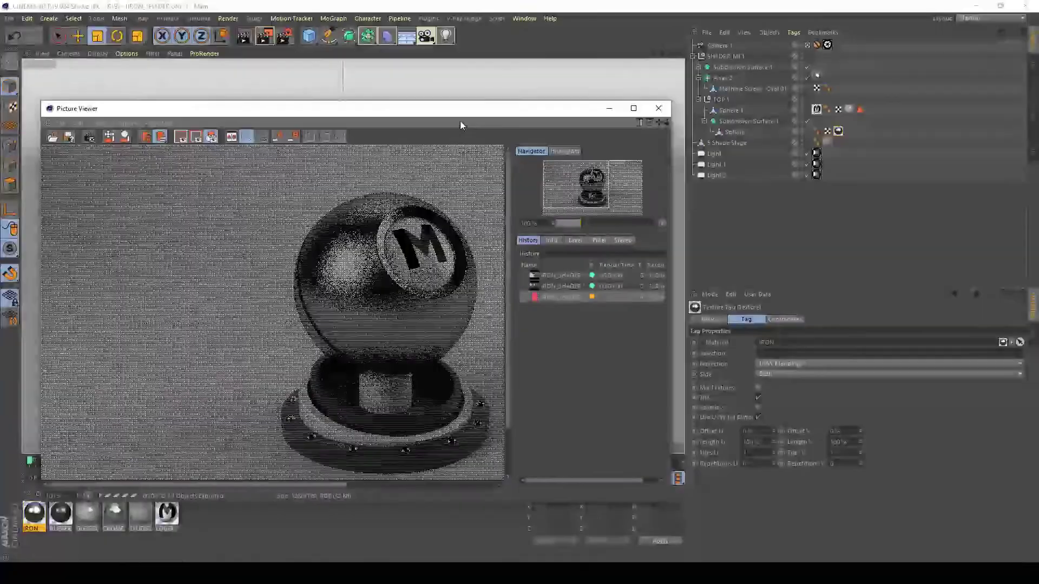
drag(460, 108, 421, 87)
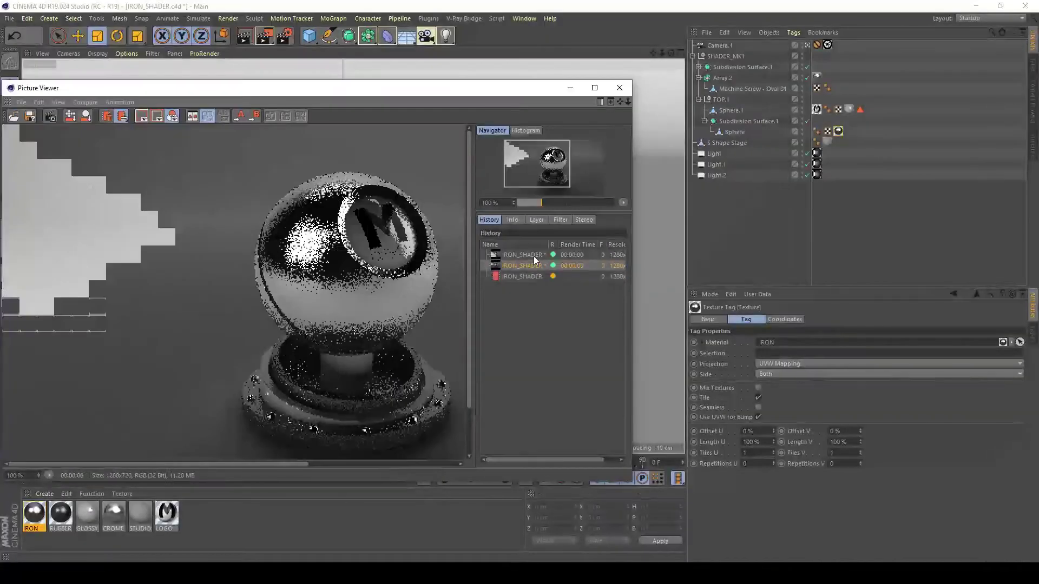
click(533, 256)
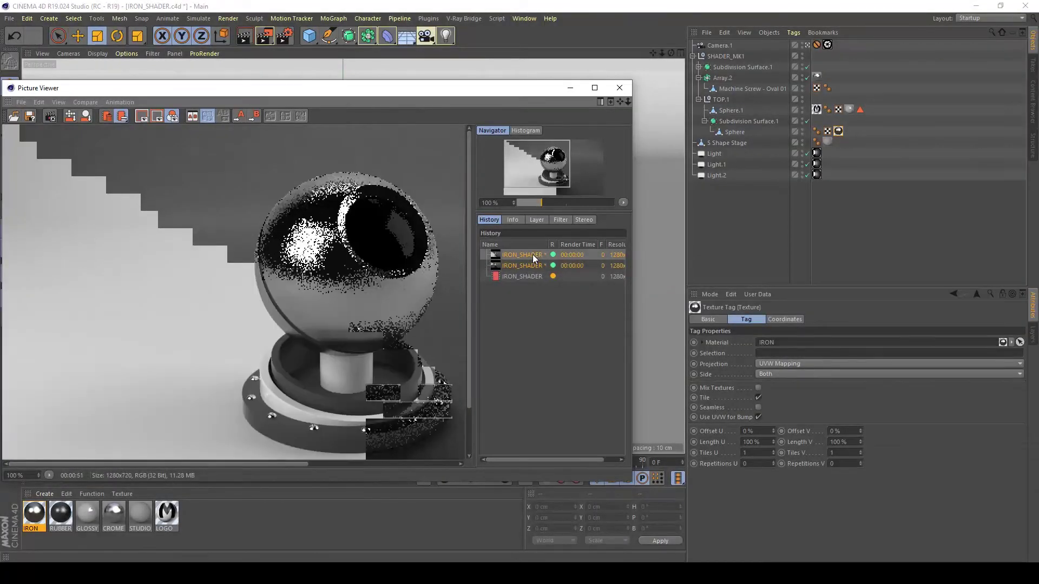
Delete the old unsaved renders from history and maximize the Picture Viewer while rendering.
key(Delete)
key(Return)
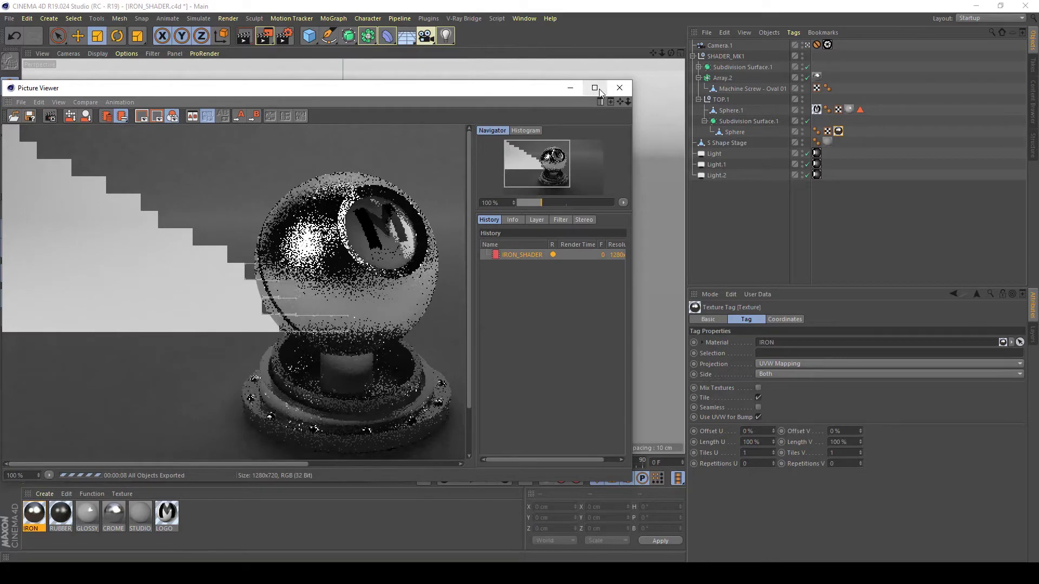
key(super+Up)
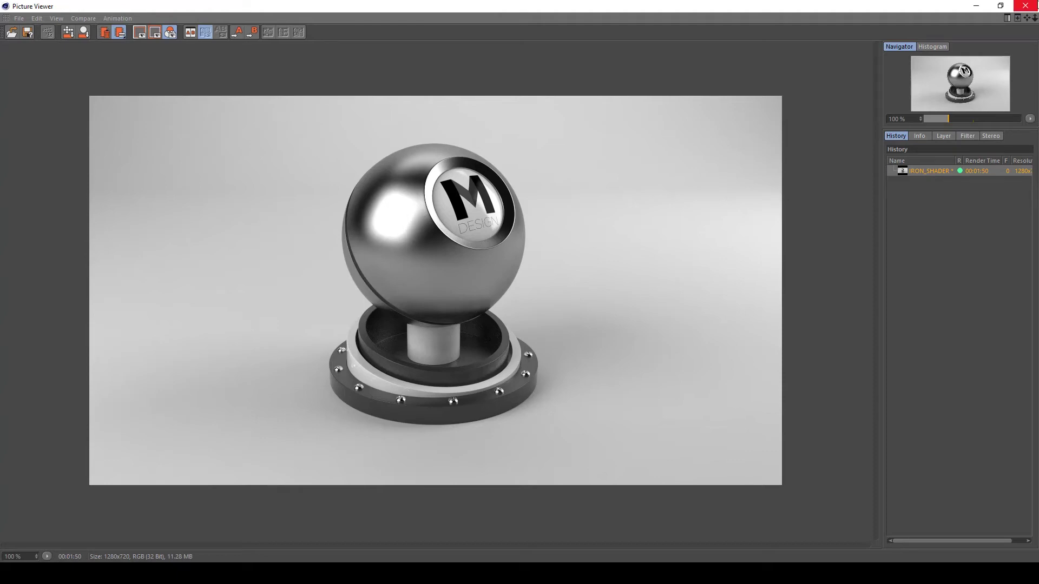
Close the Picture Viewer and lower IRON's Specular Layer 1 brightness to 85%.
click(1025, 7)
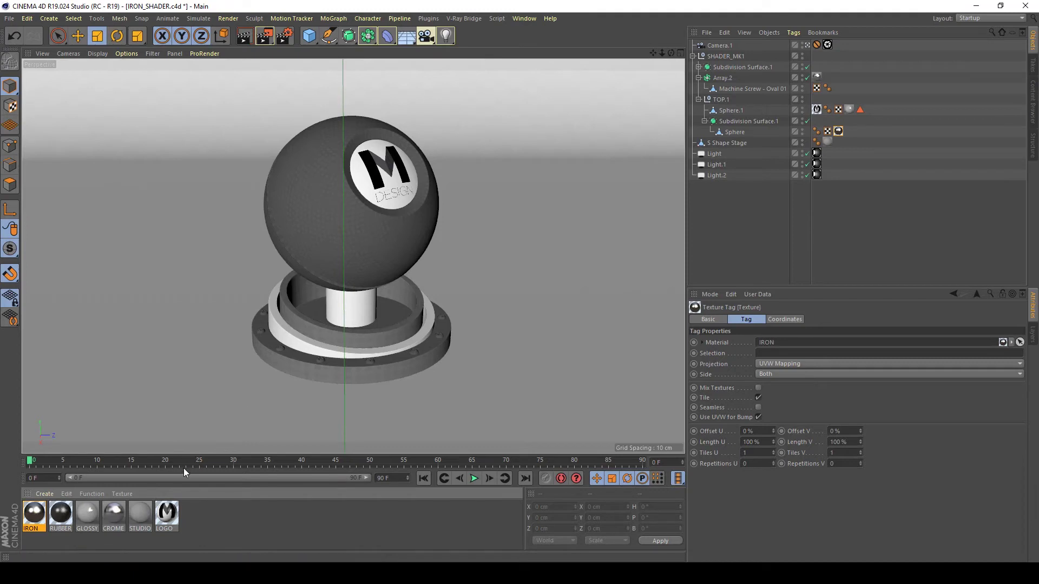
double_click(36, 515)
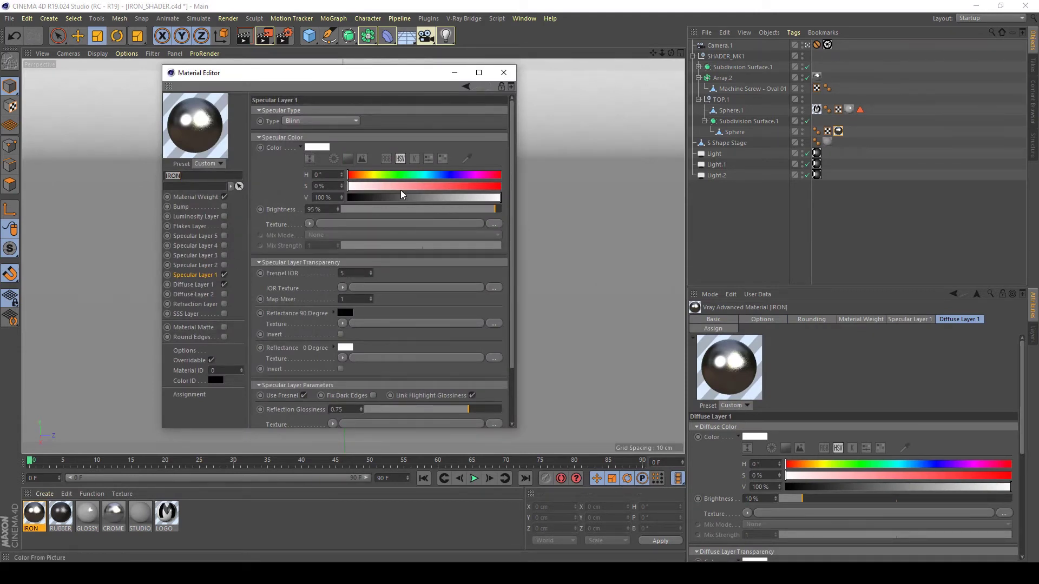
click(331, 212)
text(85)
key(Return)
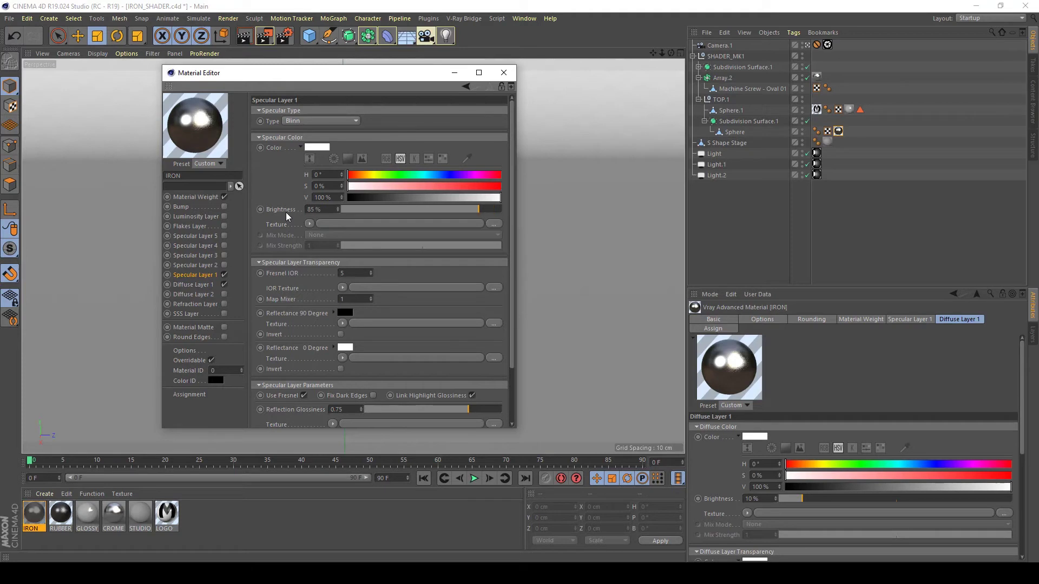
Close the Material Editor and re-render the scene with the 85% specular highlight.
click(510, 77)
click(269, 36)
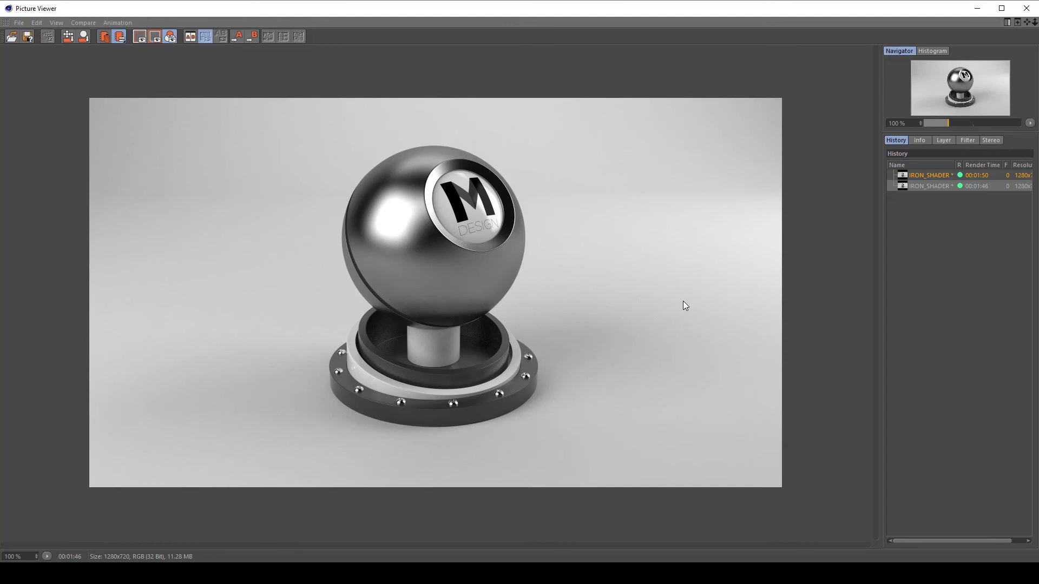
key(Up)
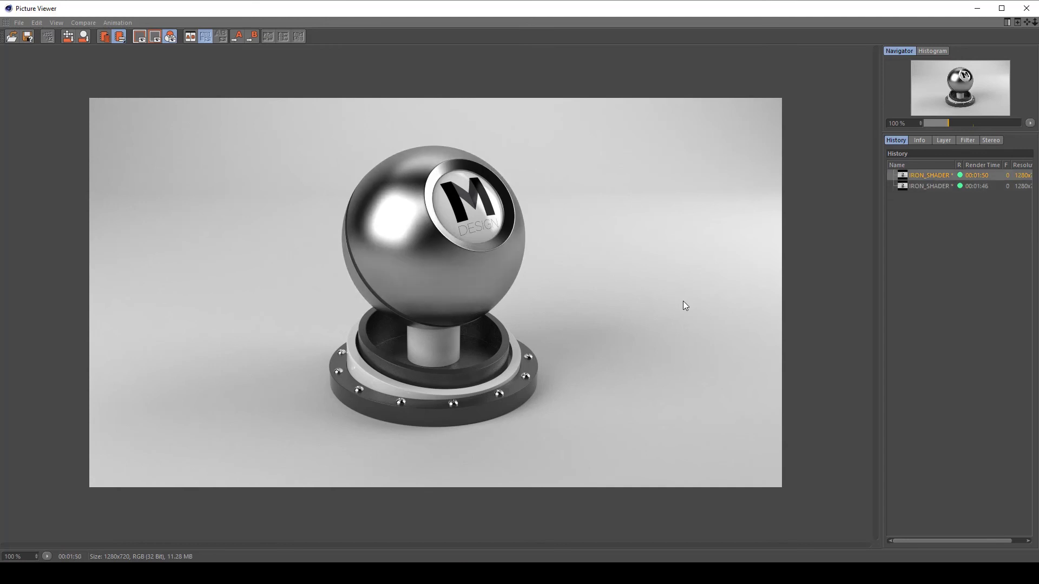
key(Down)
key(Up)
key(Down)
key(Up)
key(Down)
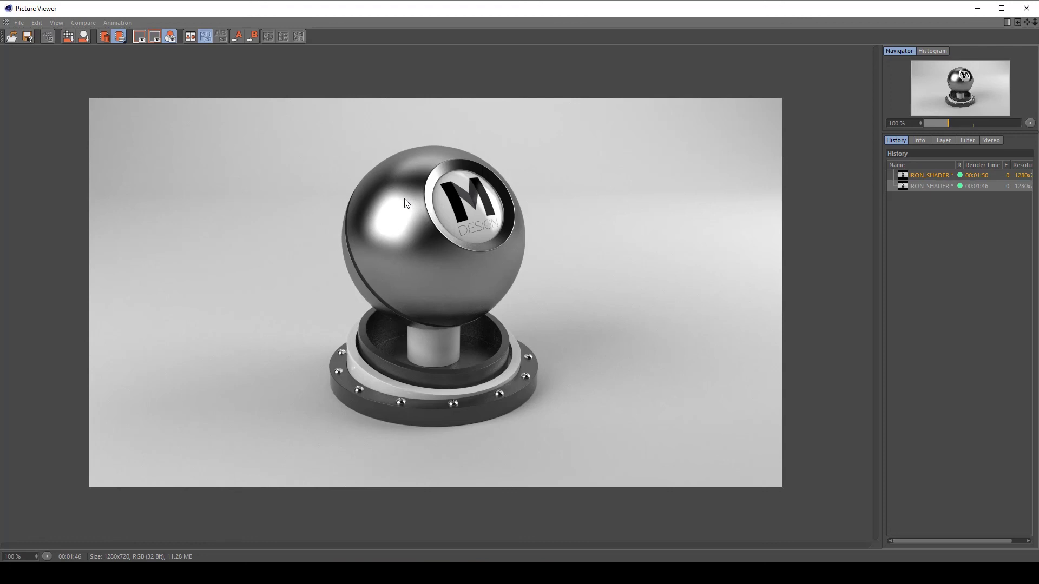
key(Up)
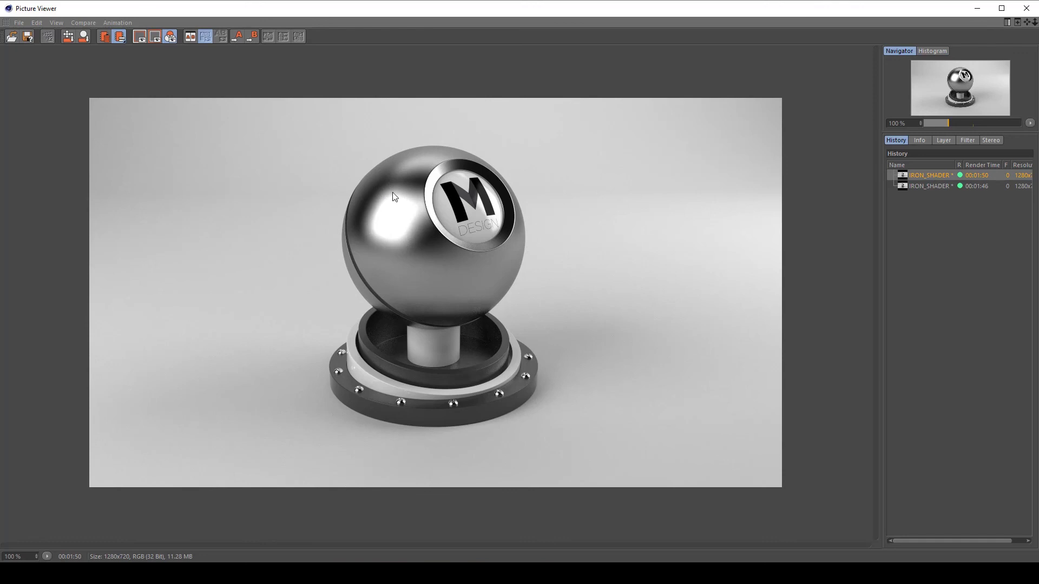
key(Down)
key(Up)
key(Down)
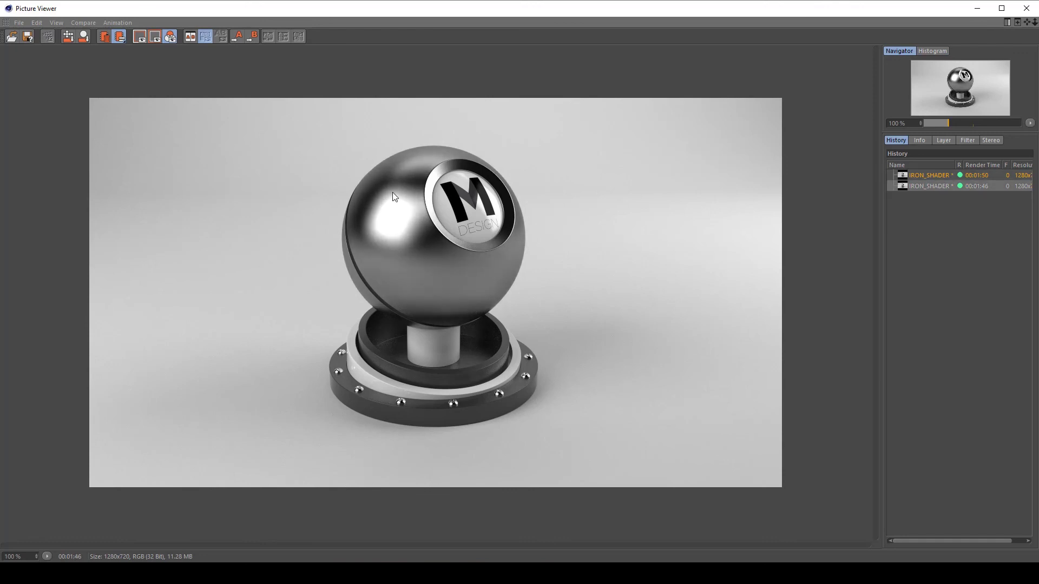
key(Up)
key(Down)
key(Up)
key(Down)
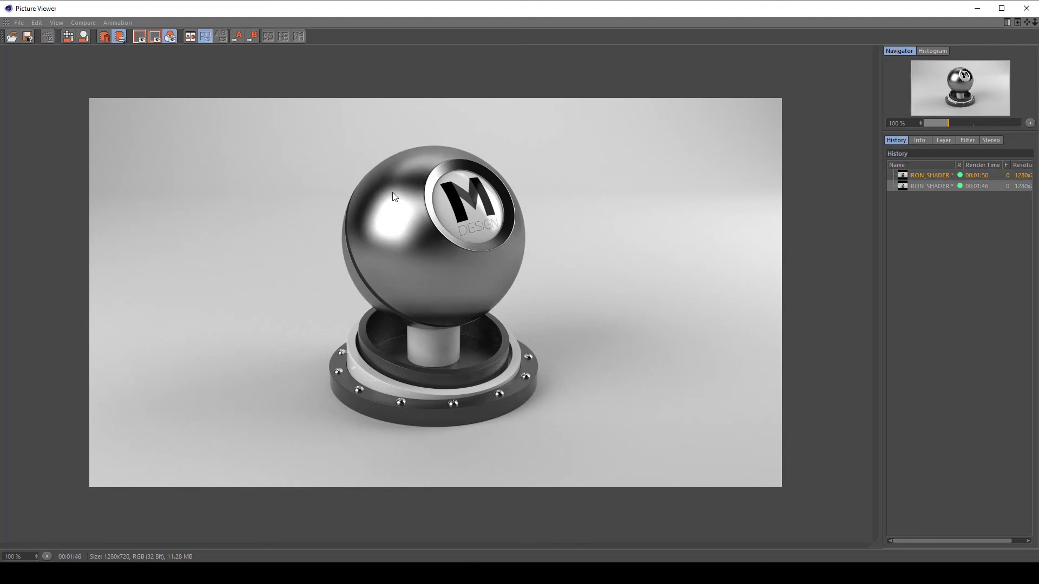